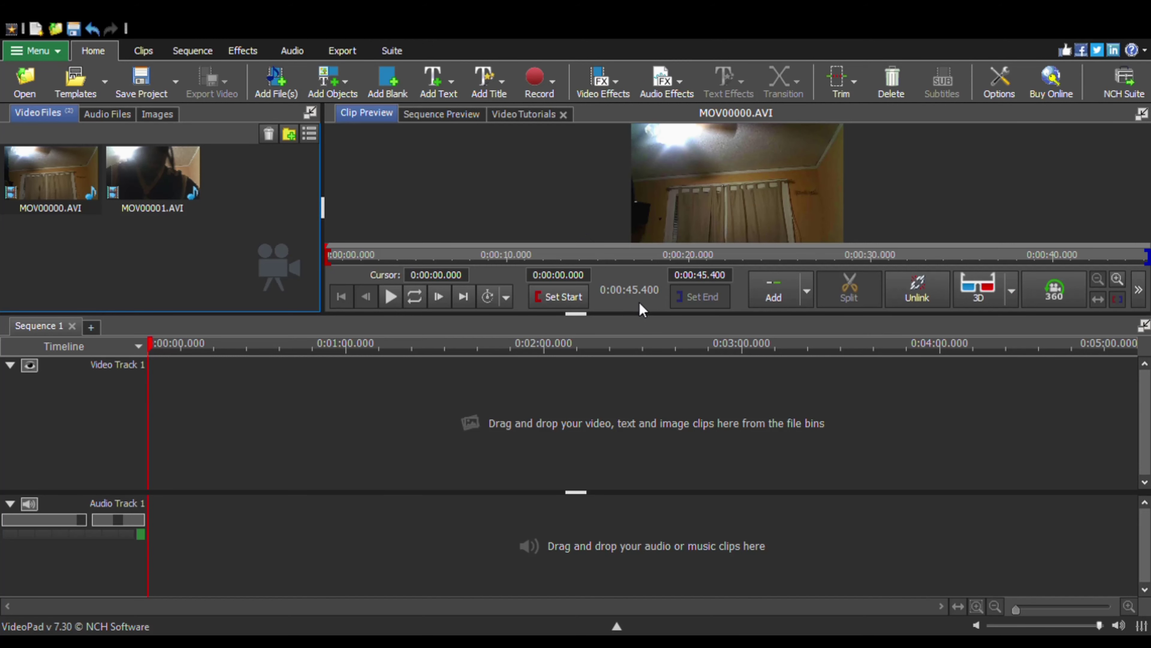
Put MOV00000.AVI then MOV00001.AVI on Video Track 1, then switch to the YouTube tab
drag(50, 172, 238, 377)
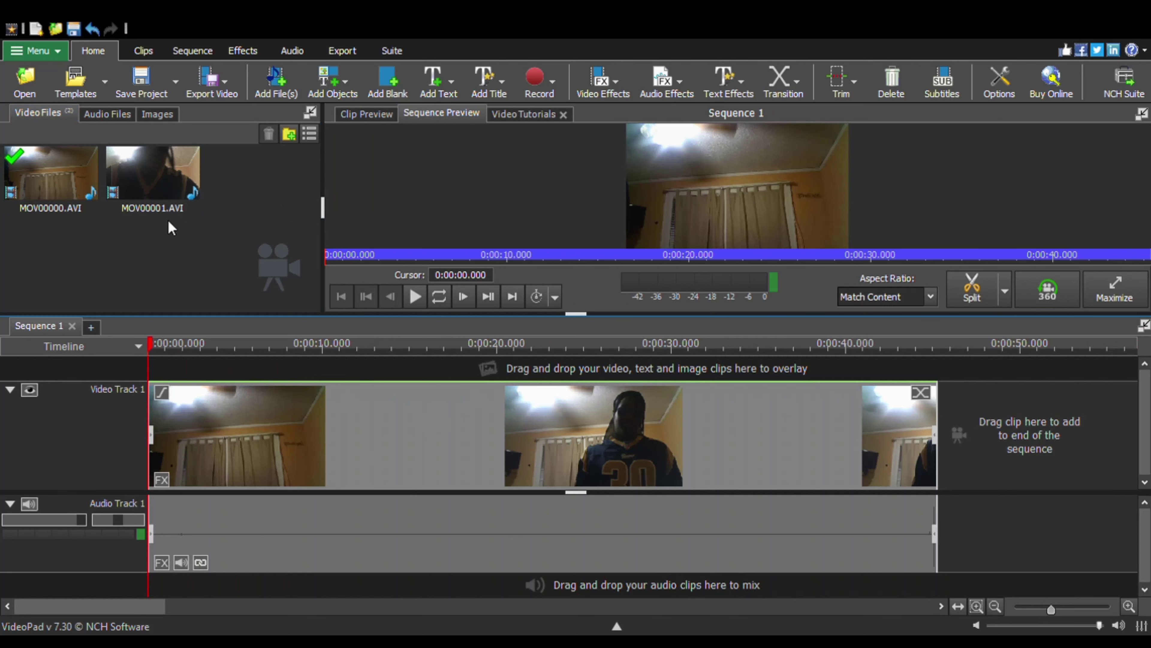
drag(154, 181, 1010, 452)
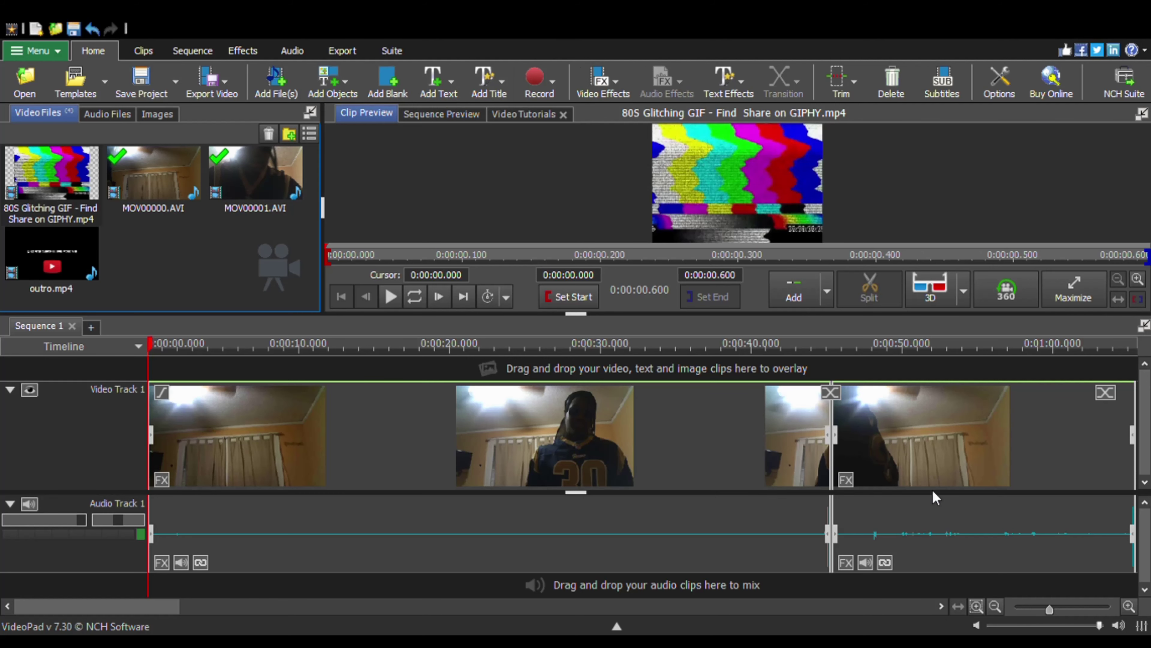
drag(1051, 613, 1037, 611)
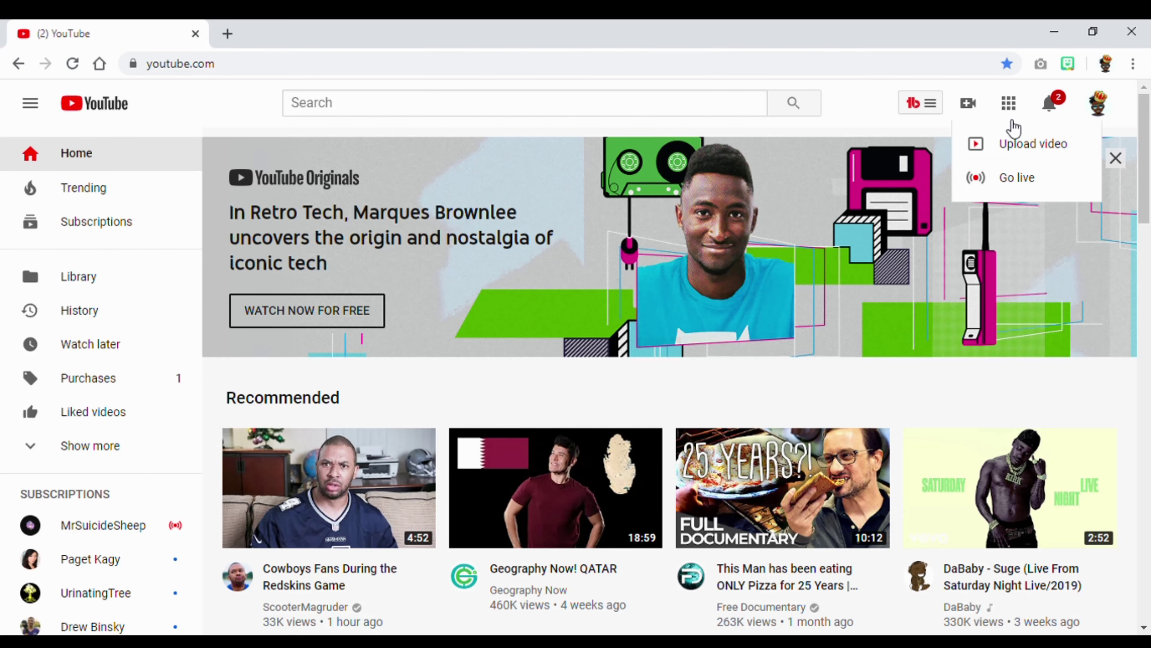
Start a new video upload from YouTube's Create menu
click(1050, 144)
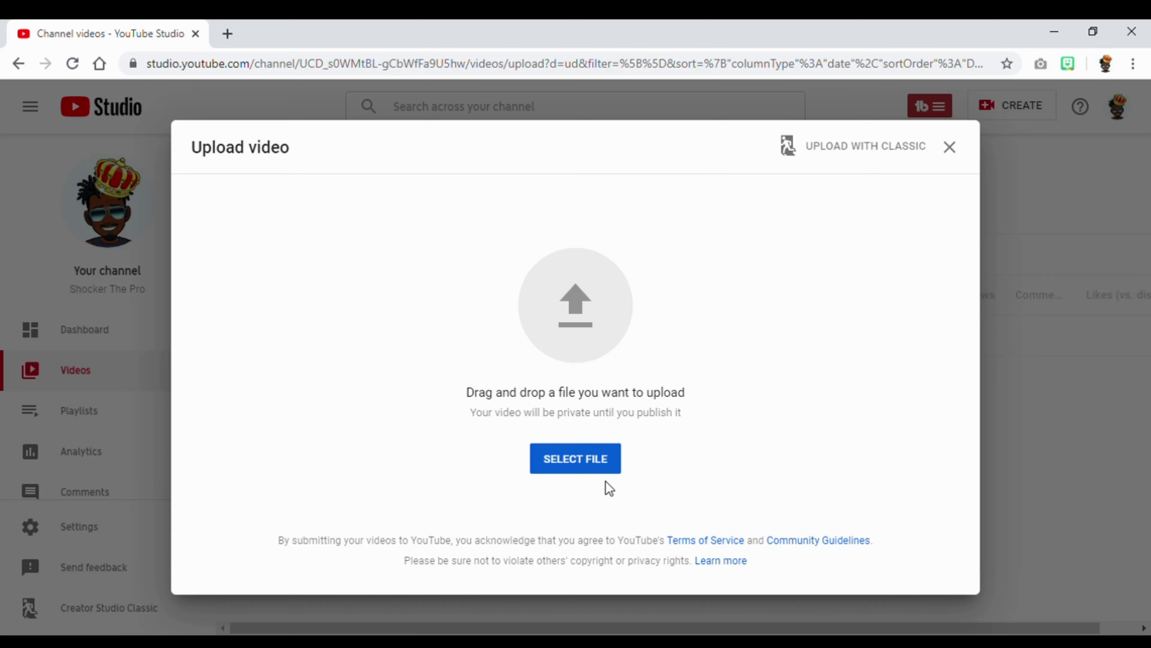
click(558, 471)
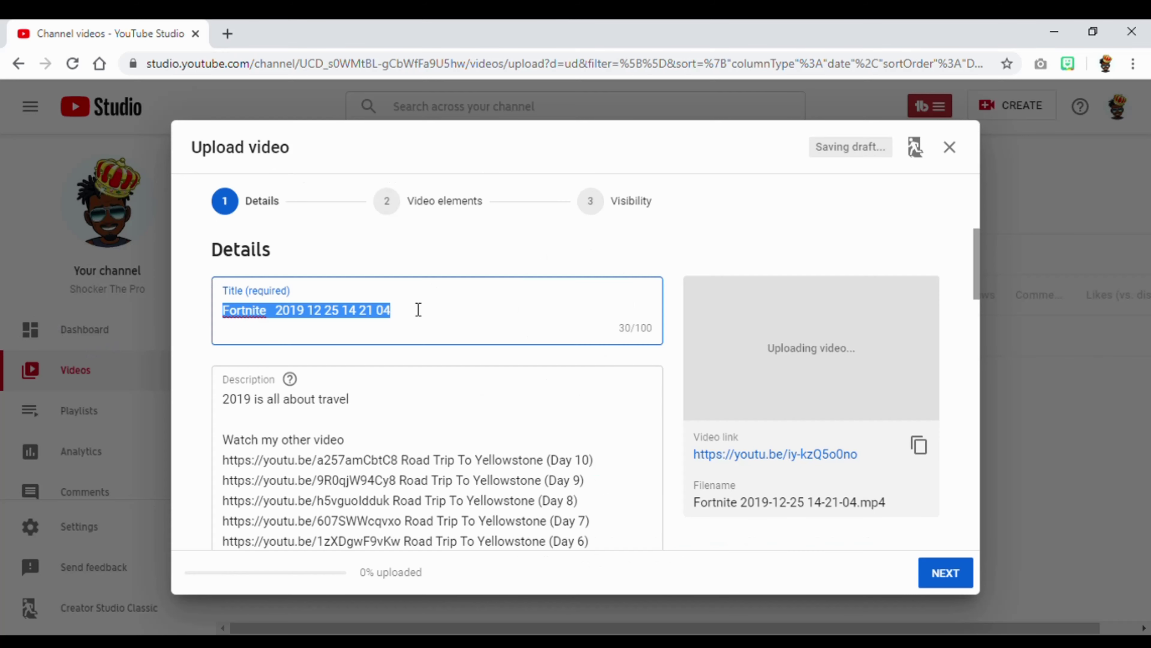
key(BackSpace)
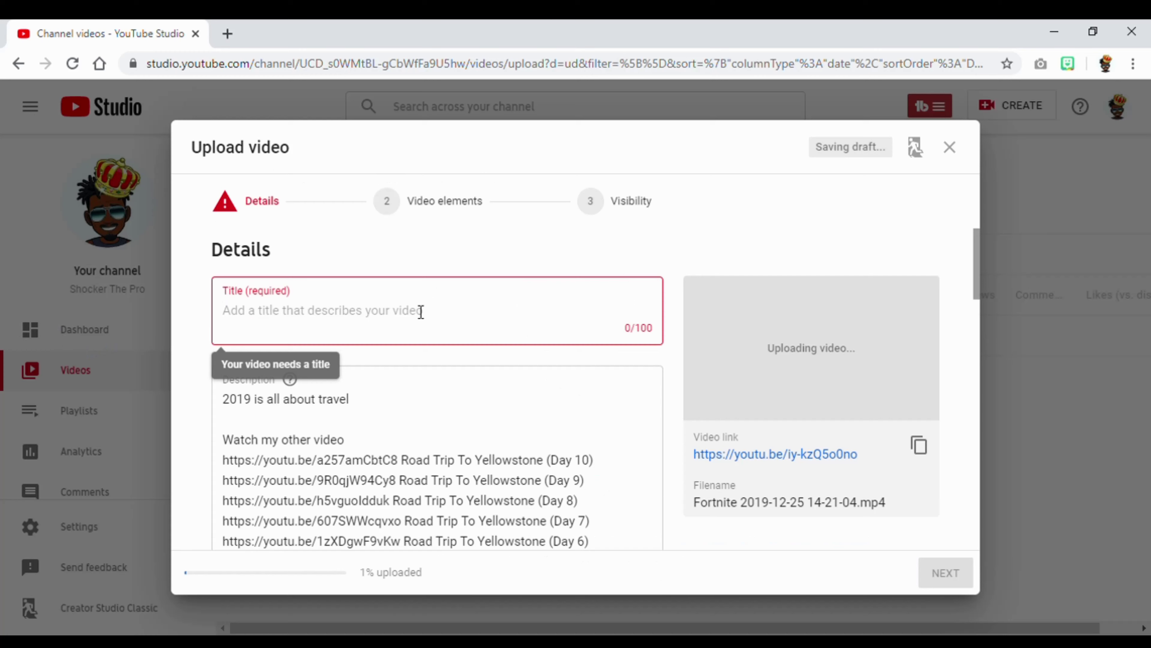
text(Hide and seek)
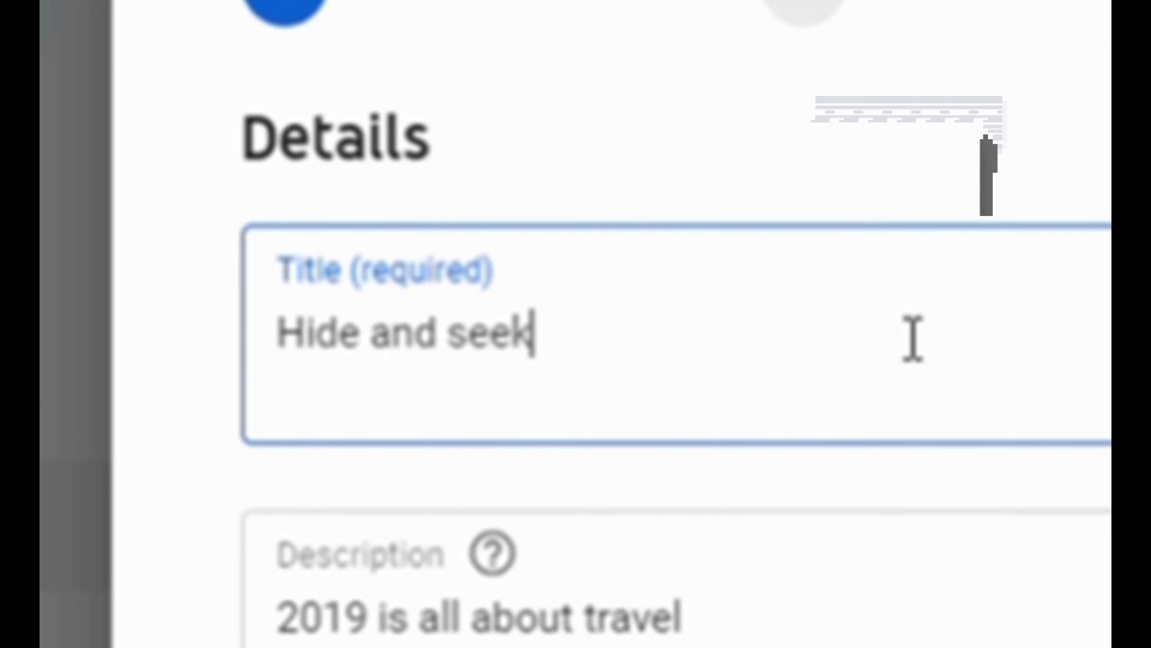
drag(979, 254, 979, 542)
Mark the video as made for kids and expand the extra settings
click(222, 363)
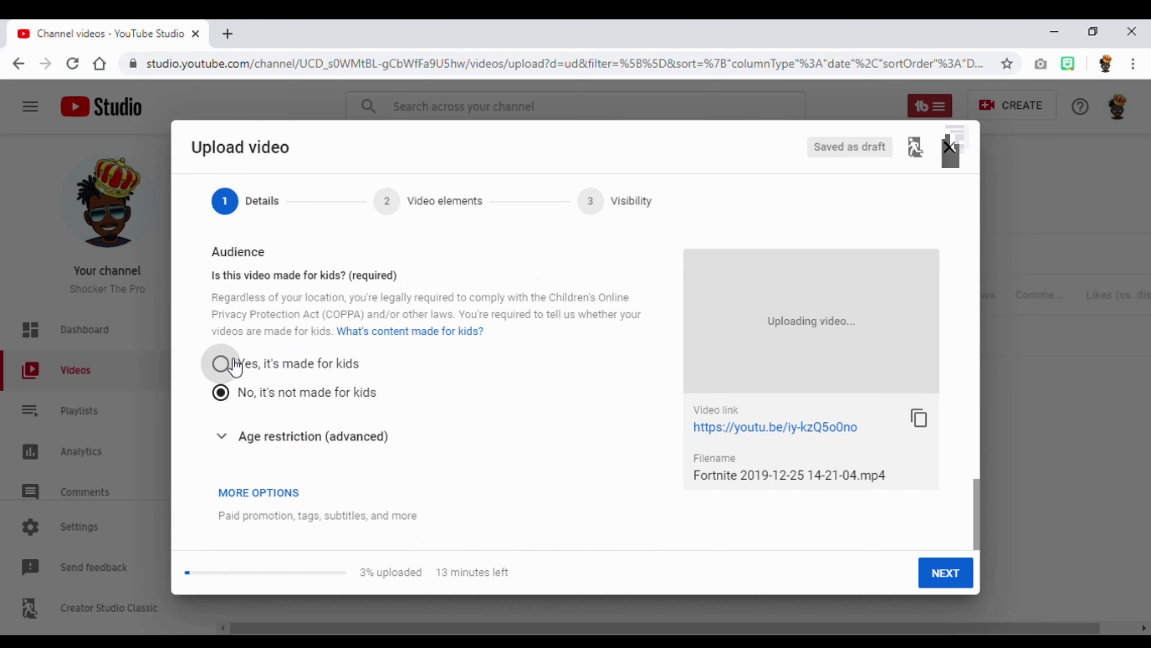
scroll(280, 495, down, 2)
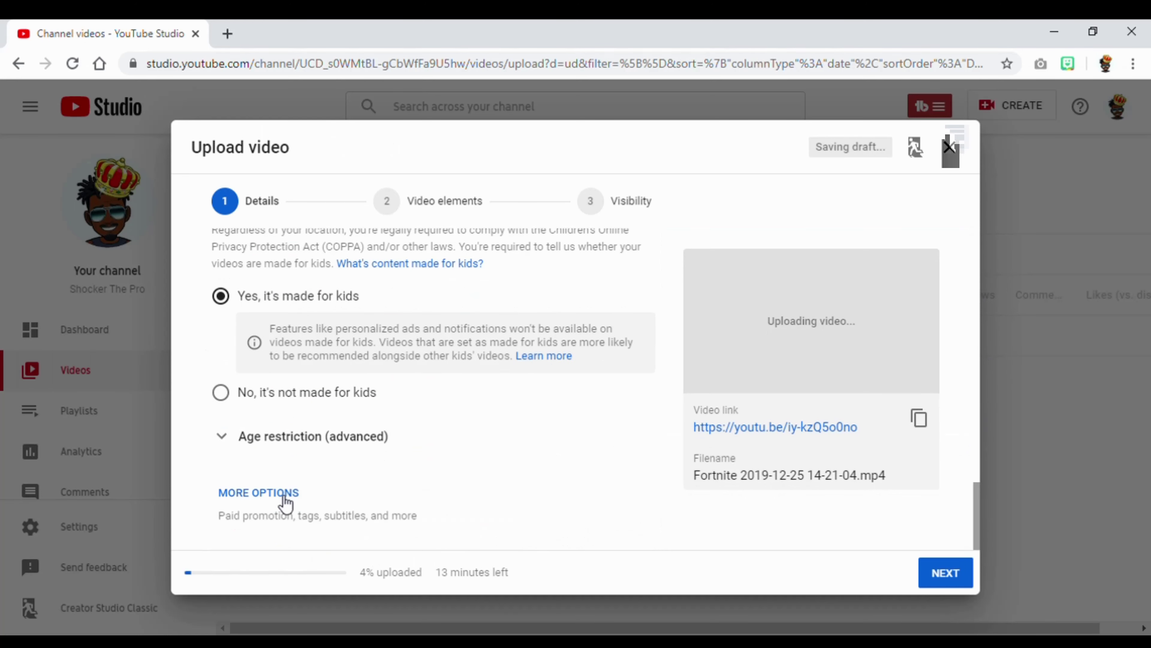
click(280, 496)
scroll(978, 476, down, 5)
drag(978, 476, 970, 538)
Set the category to Gaming with Fortnite as the game title
click(409, 362)
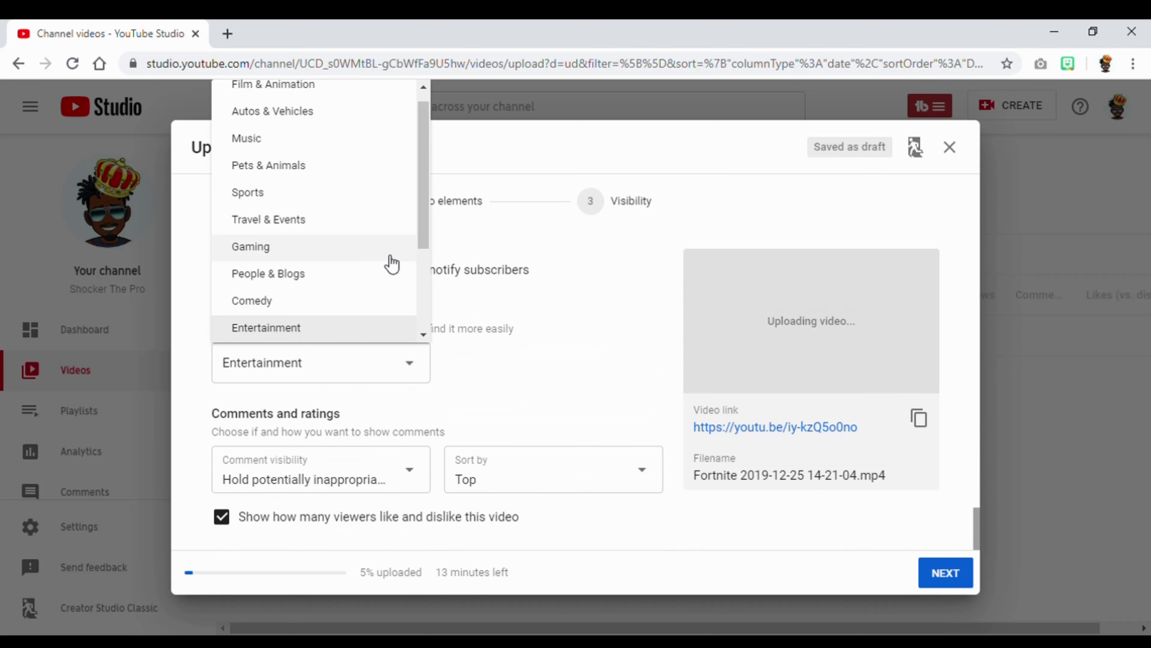
click(271, 248)
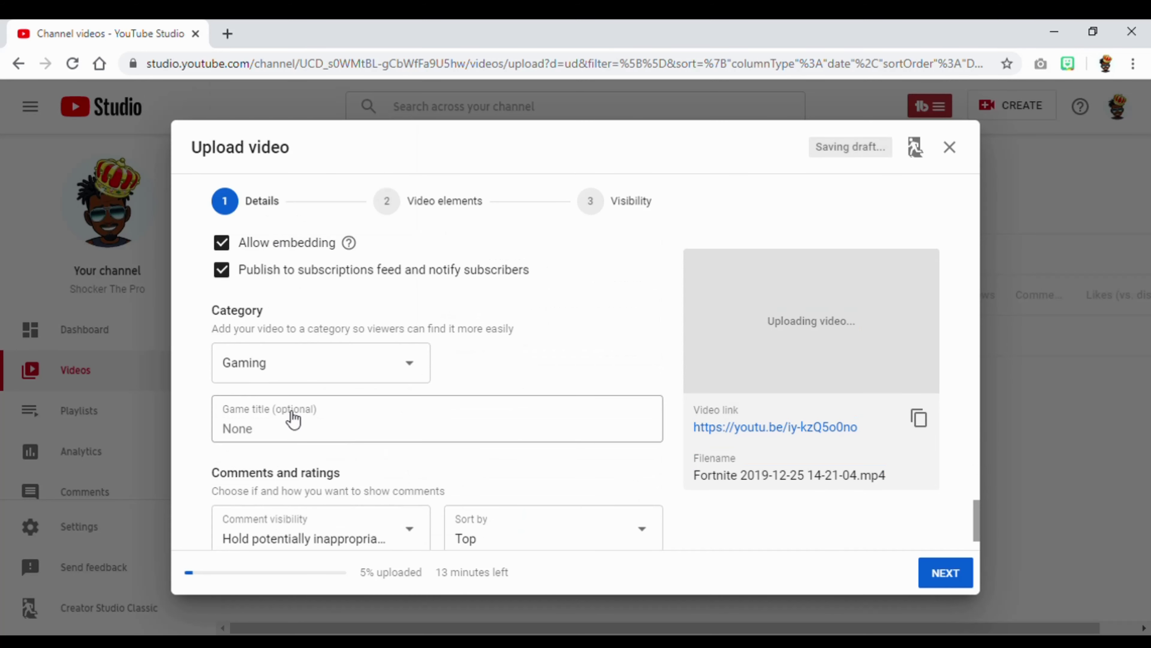
click(293, 421)
text(fort)
click(369, 437)
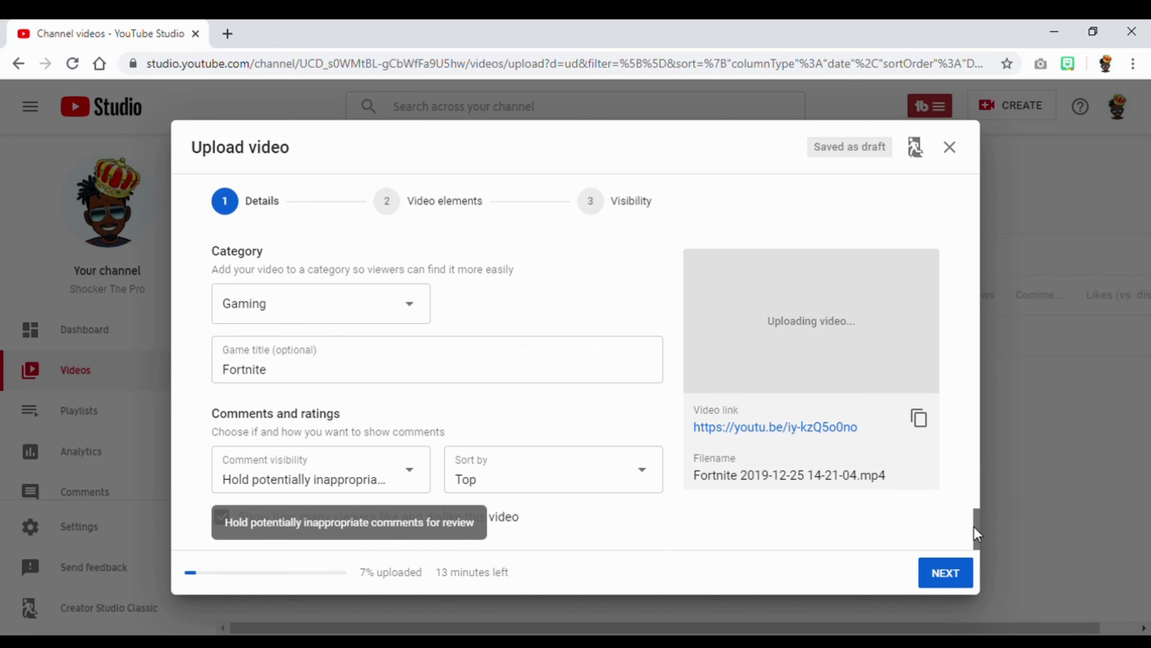
drag(977, 528, 980, 428)
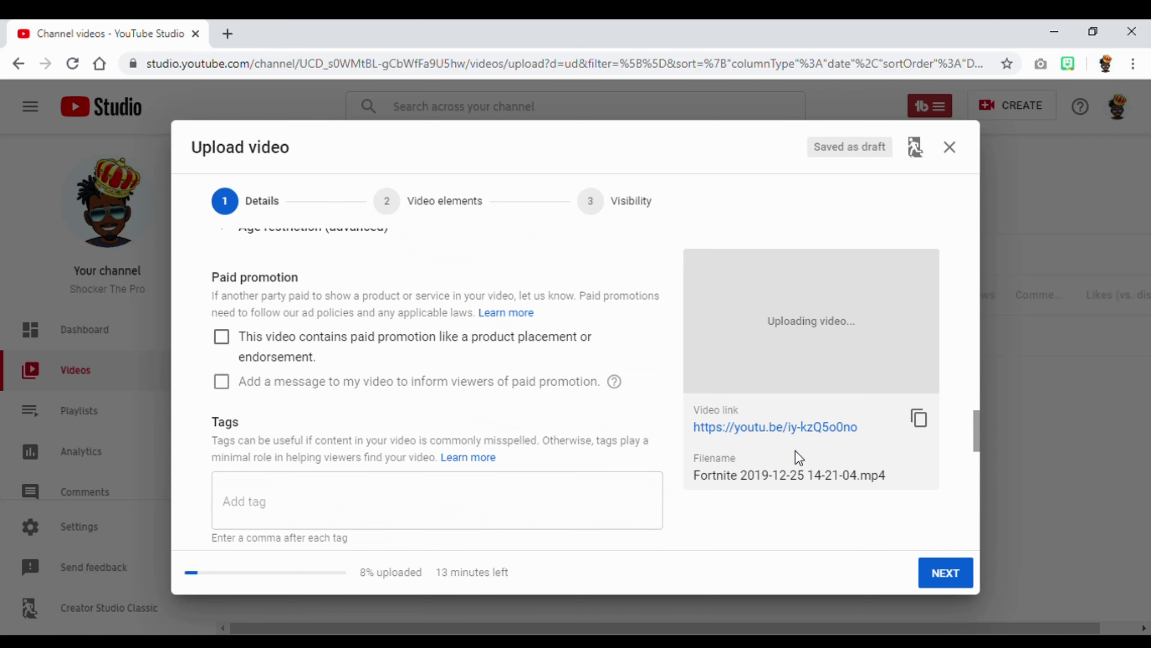
drag(979, 424, 982, 444)
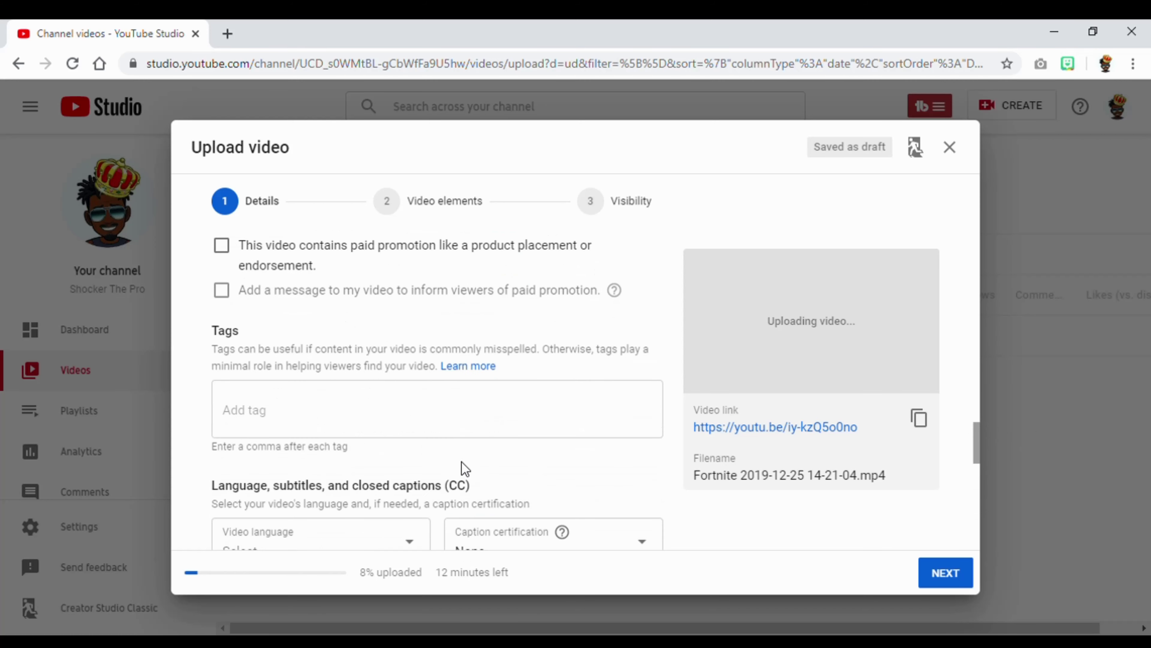
Add the tags Fortnite, gaming and hide and seek
click(427, 402)
text(Fortnite,gaming,hide and)
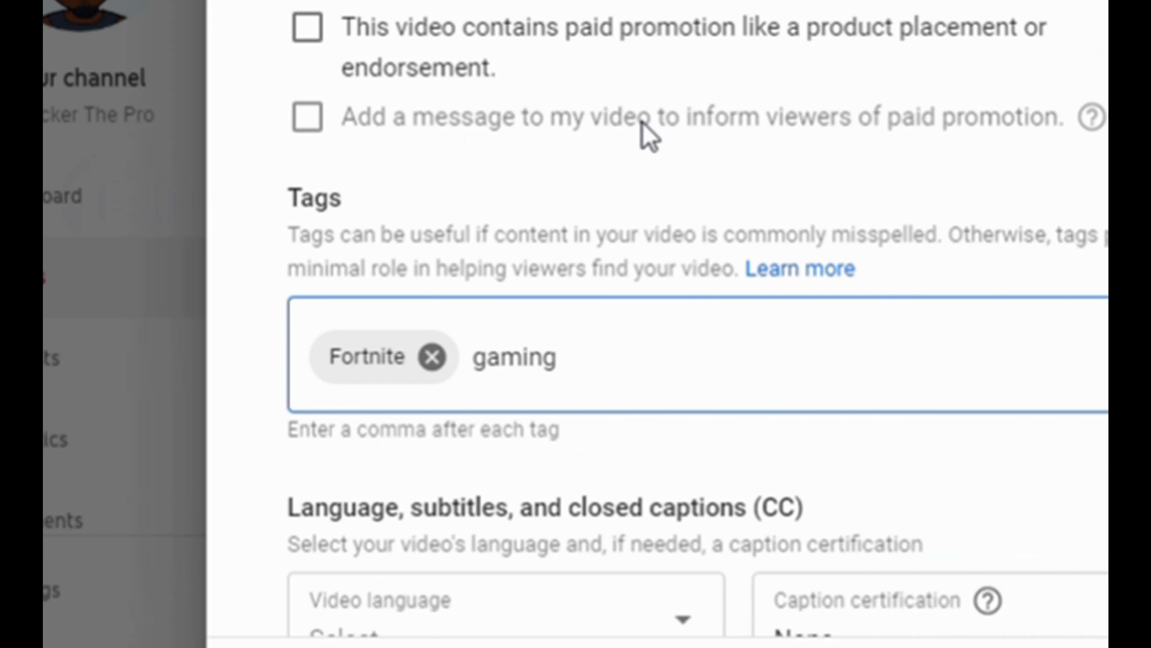
text( seek,)
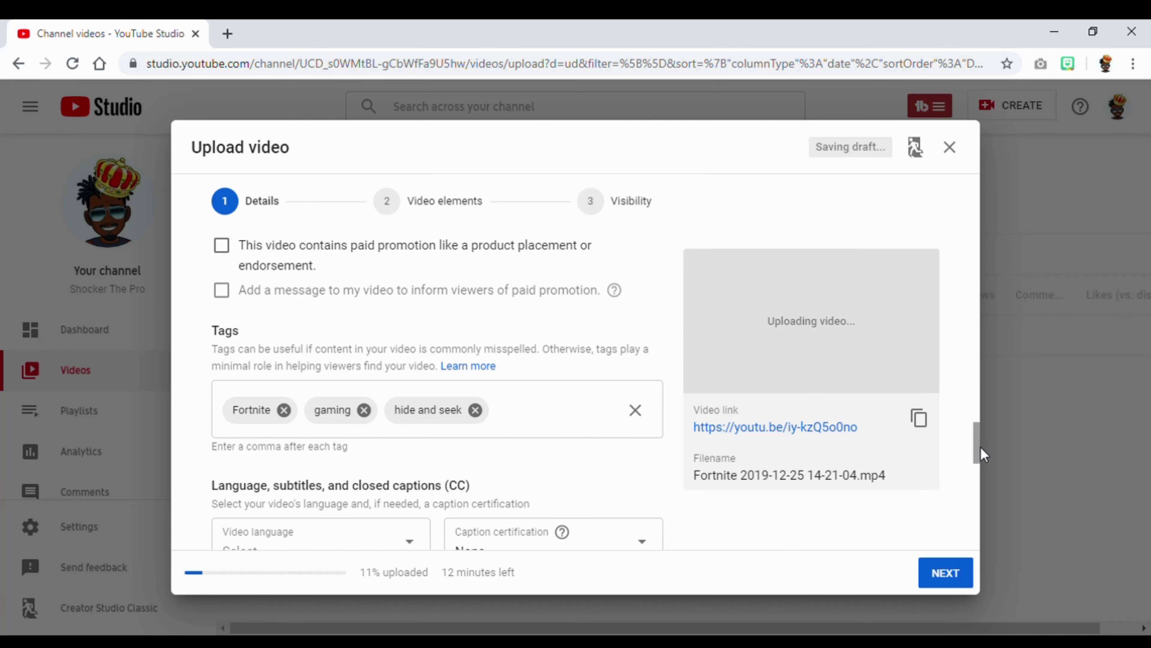
drag(979, 451, 913, 201)
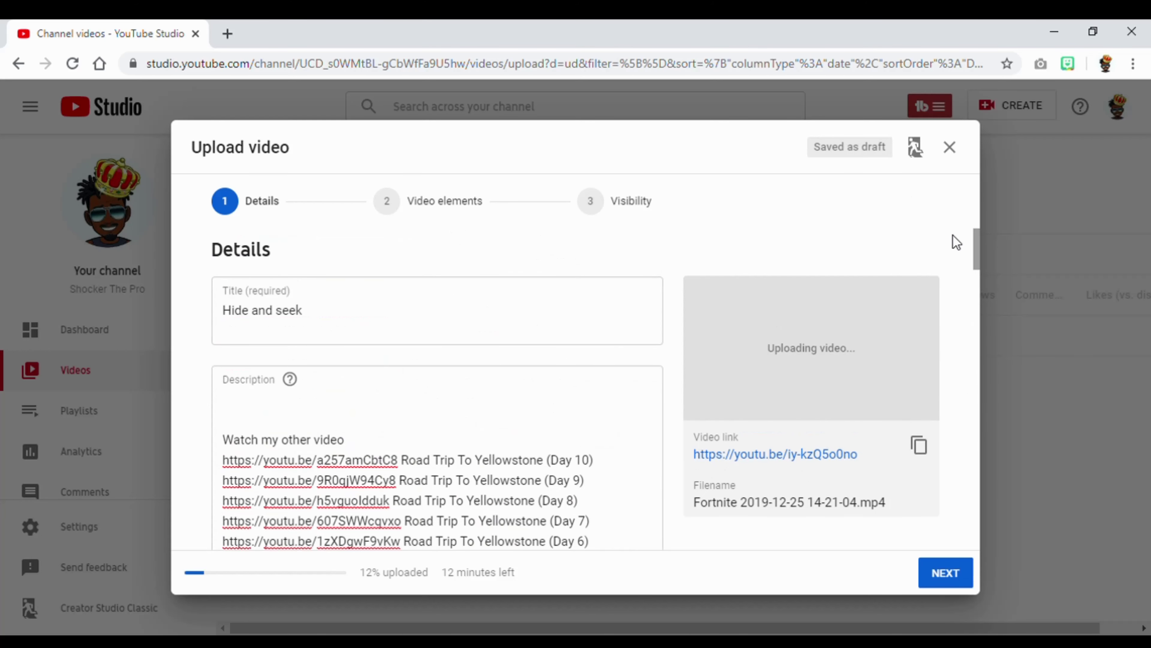
Advance the upload to the Visibility step and expand the Schedule options
click(444, 201)
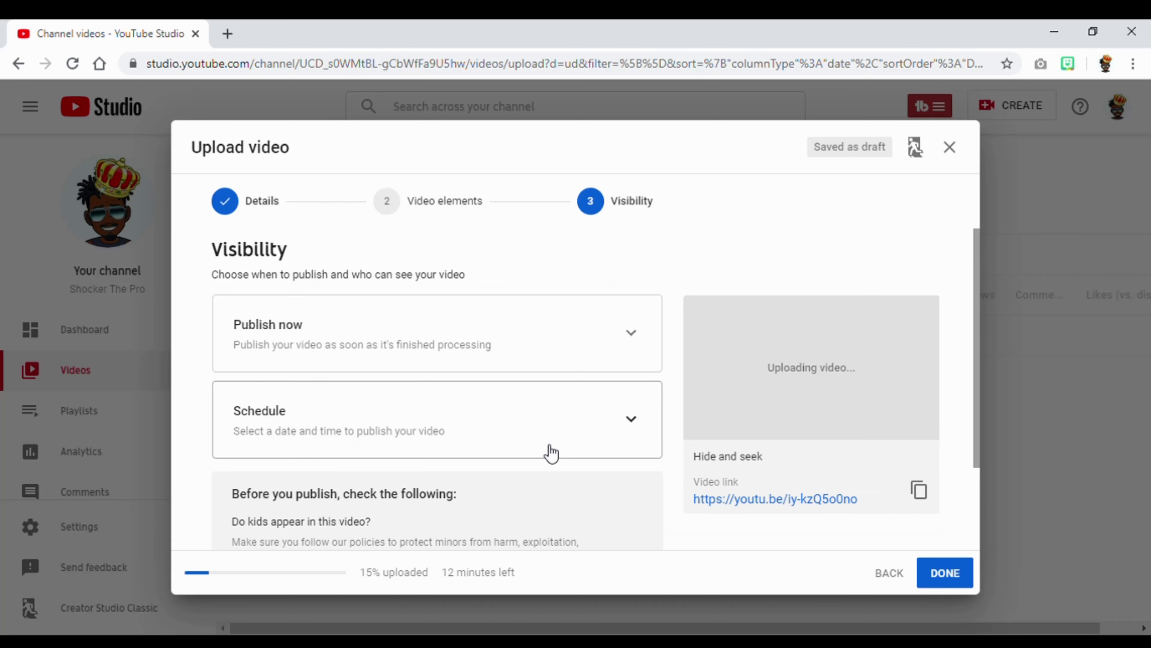
click(550, 454)
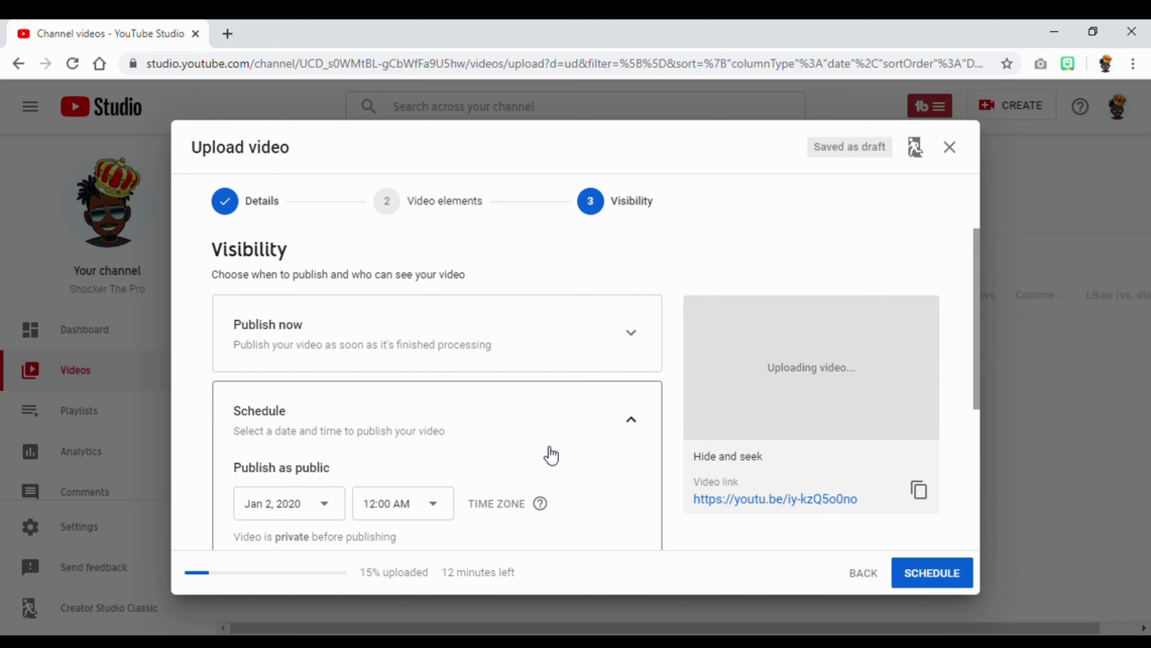
drag(974, 245, 970, 300)
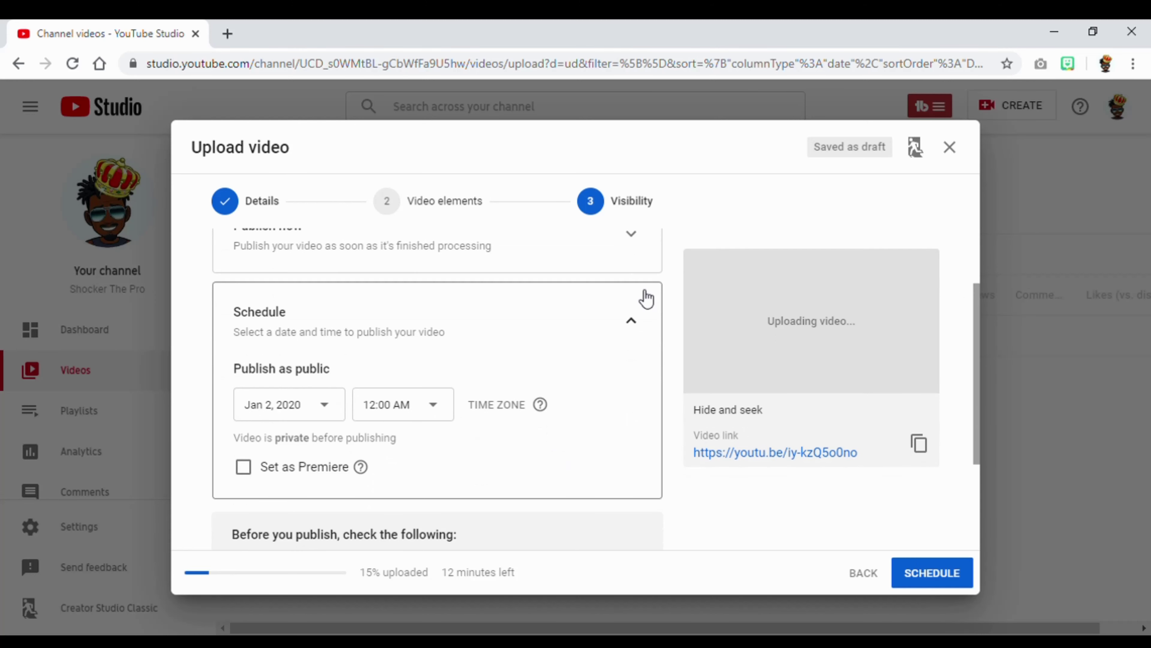
Check the schedule date and 12:00 AM time, then choose Publish now as Public
click(311, 408)
drag(453, 159, 476, 146)
click(433, 404)
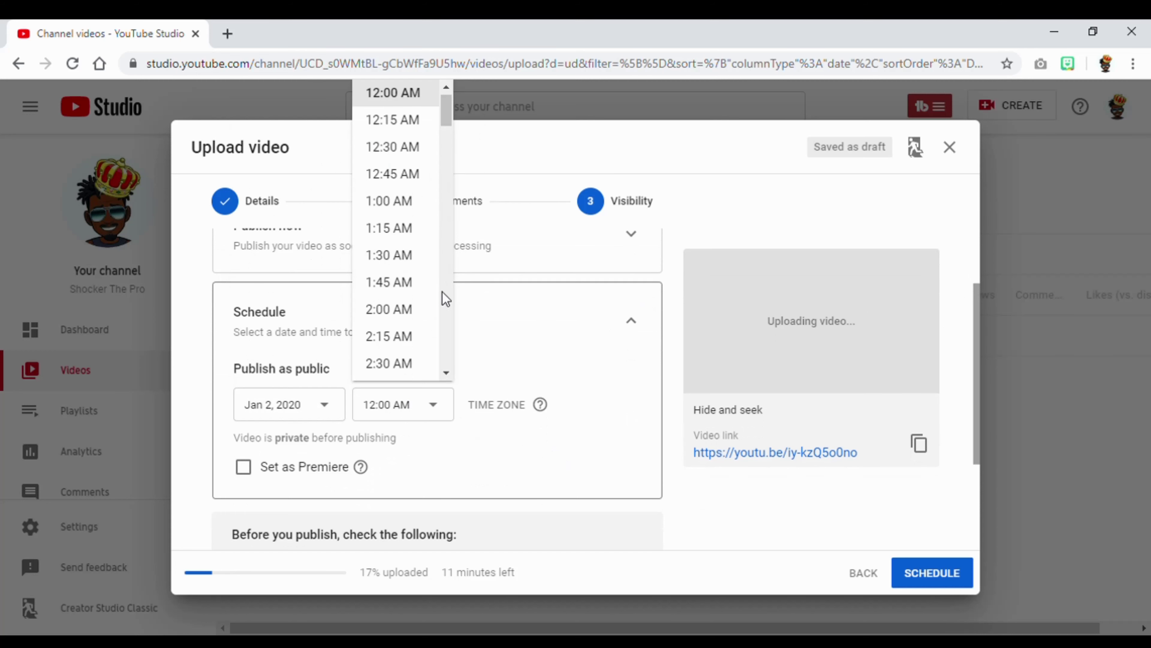
click(411, 493)
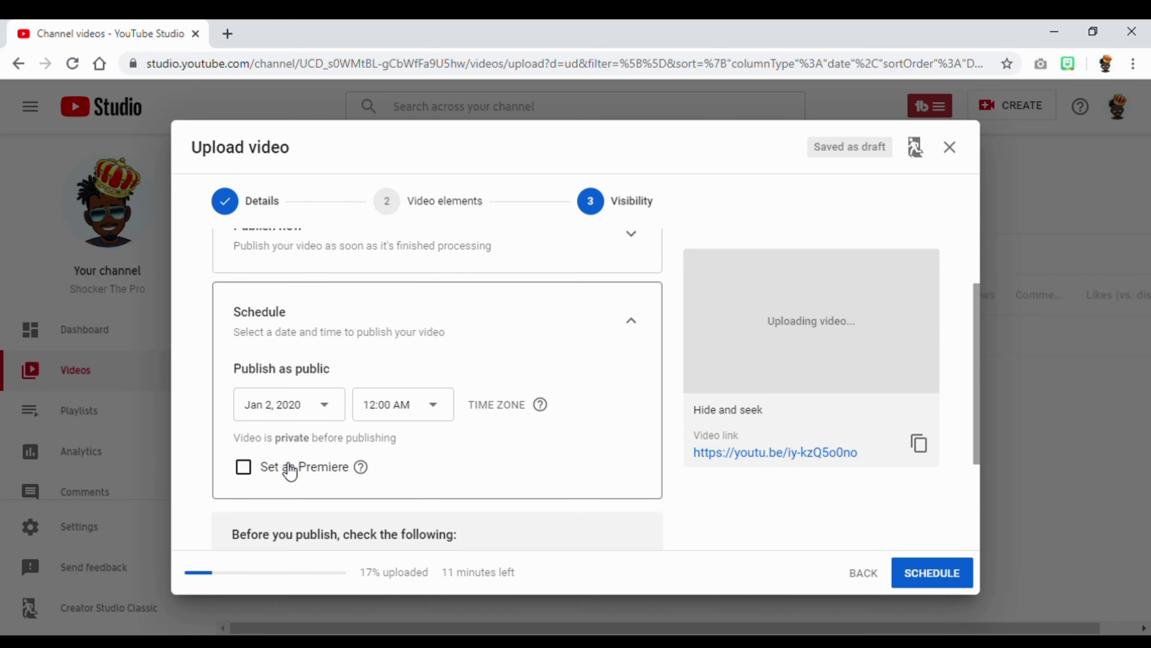
scroll(979, 390, up, 2)
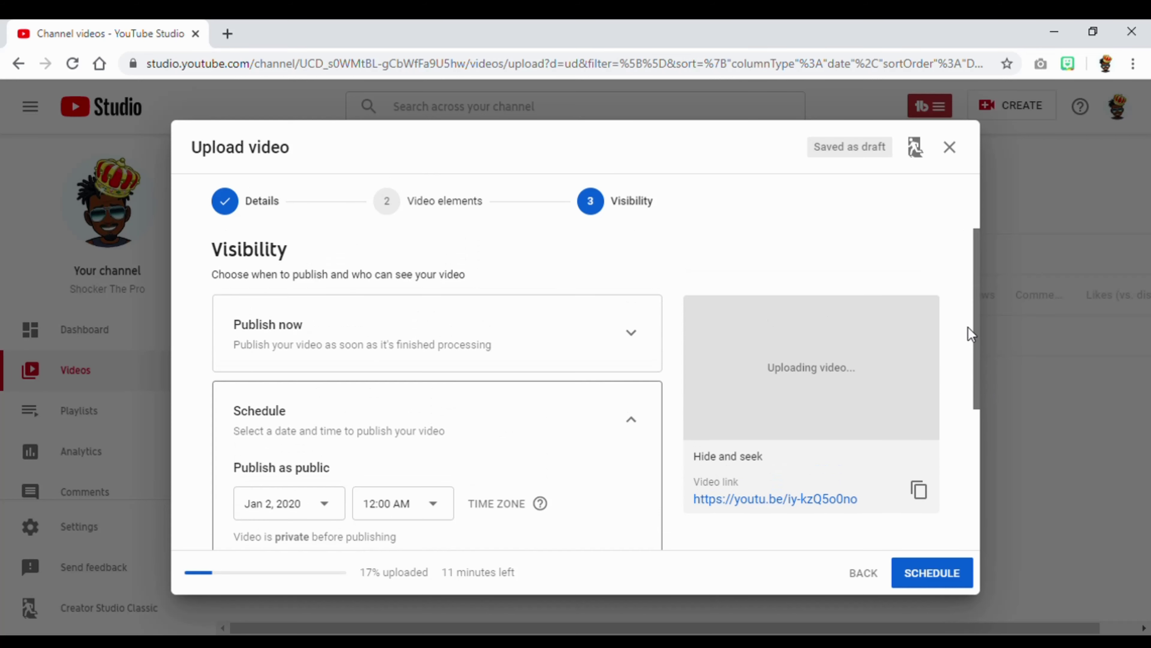
click(530, 322)
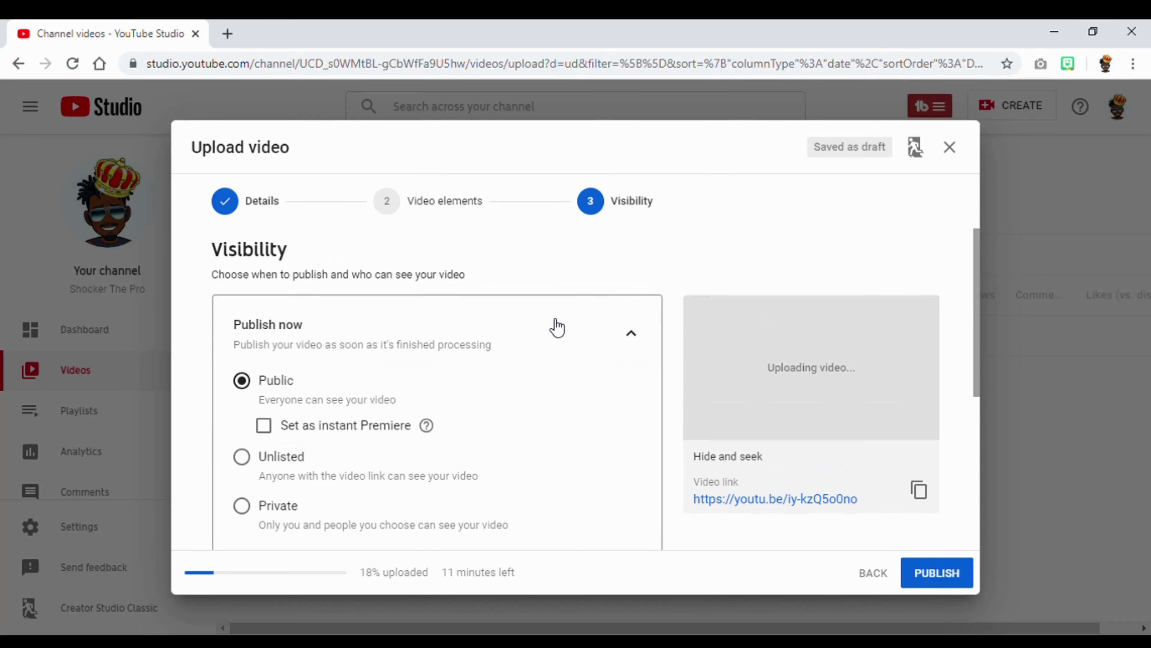
Publish Hide and seek and close the Video processing notice
click(934, 577)
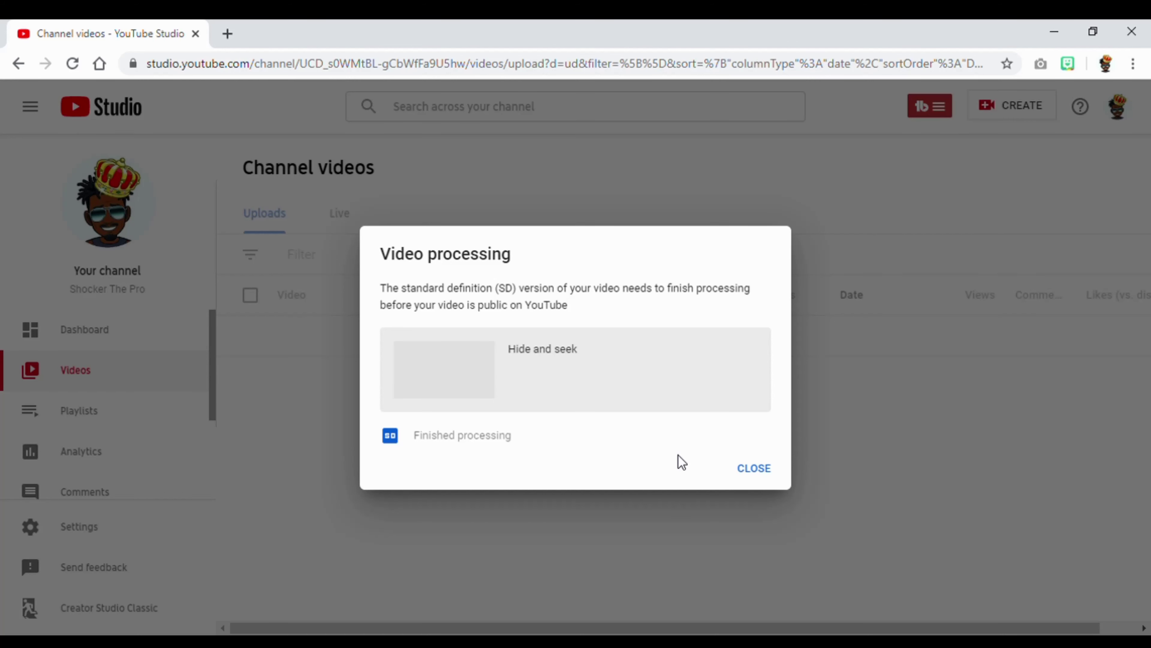
click(760, 474)
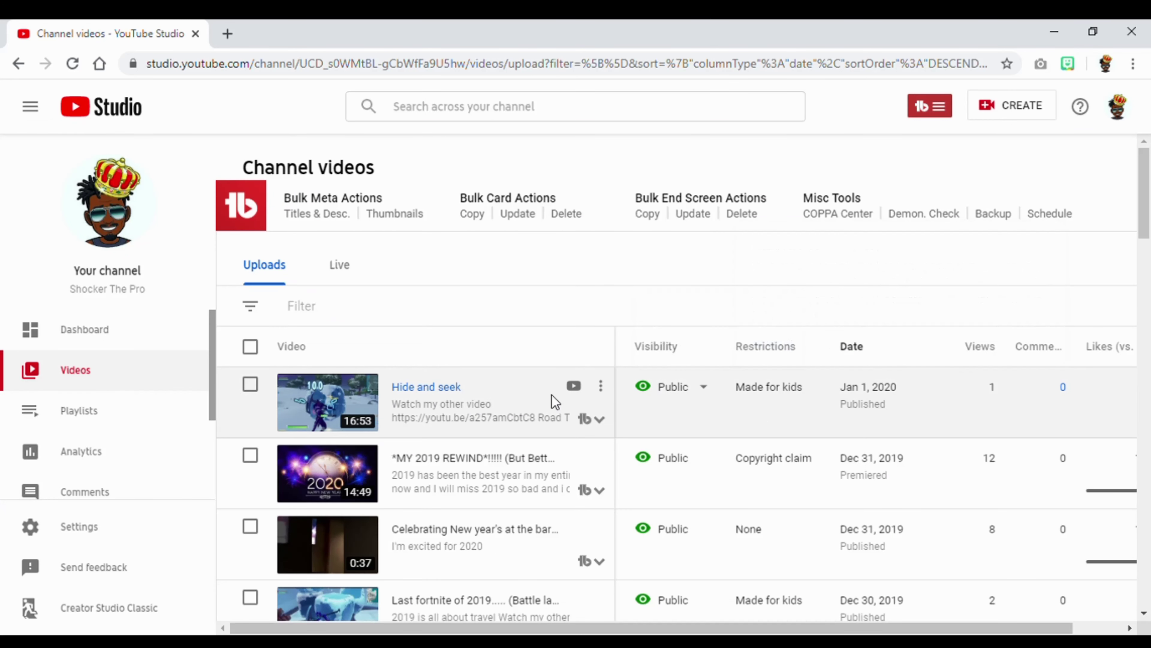
From the Hide and seek row's options, open the inline title and description edit, then cancel it
click(600, 386)
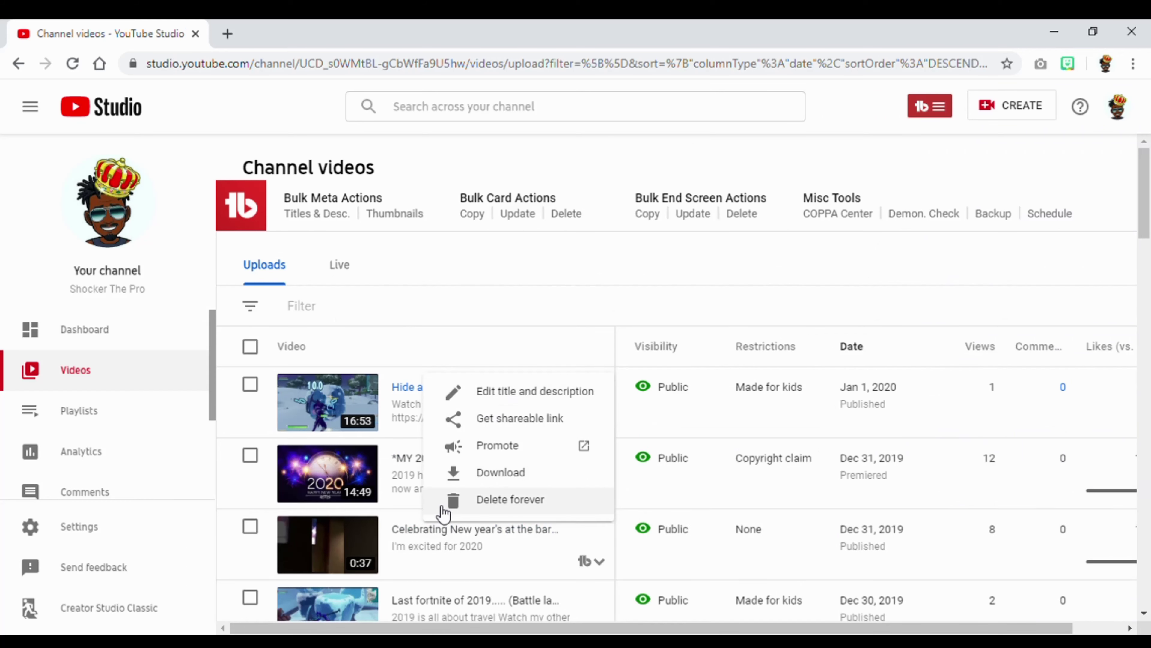
click(551, 394)
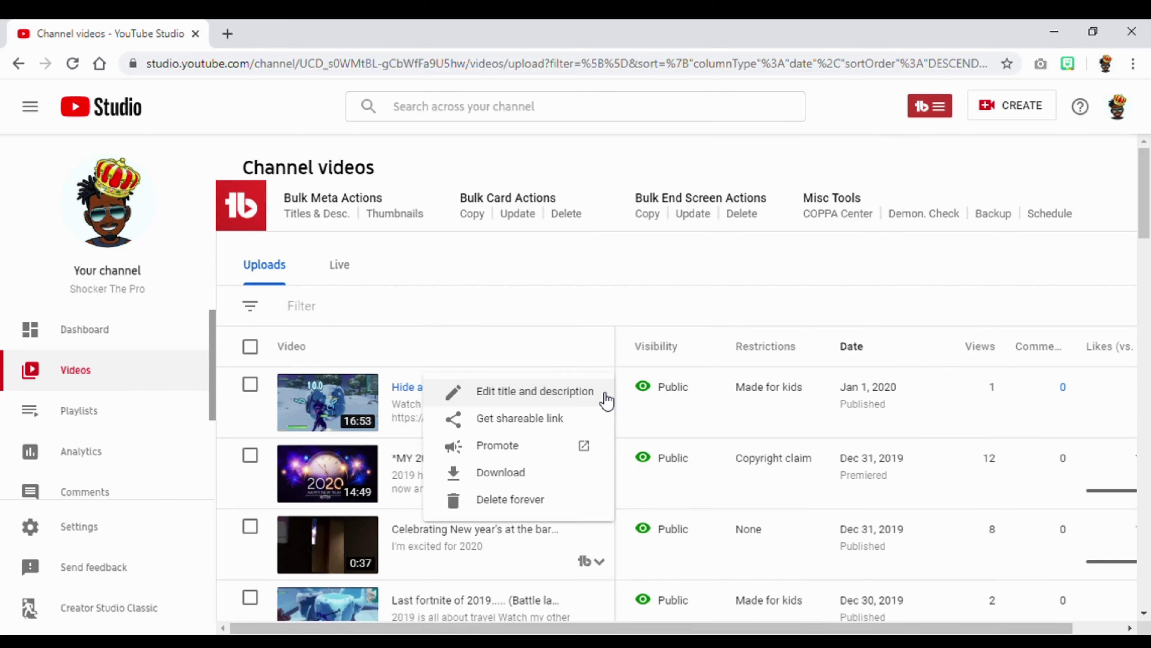
click(561, 399)
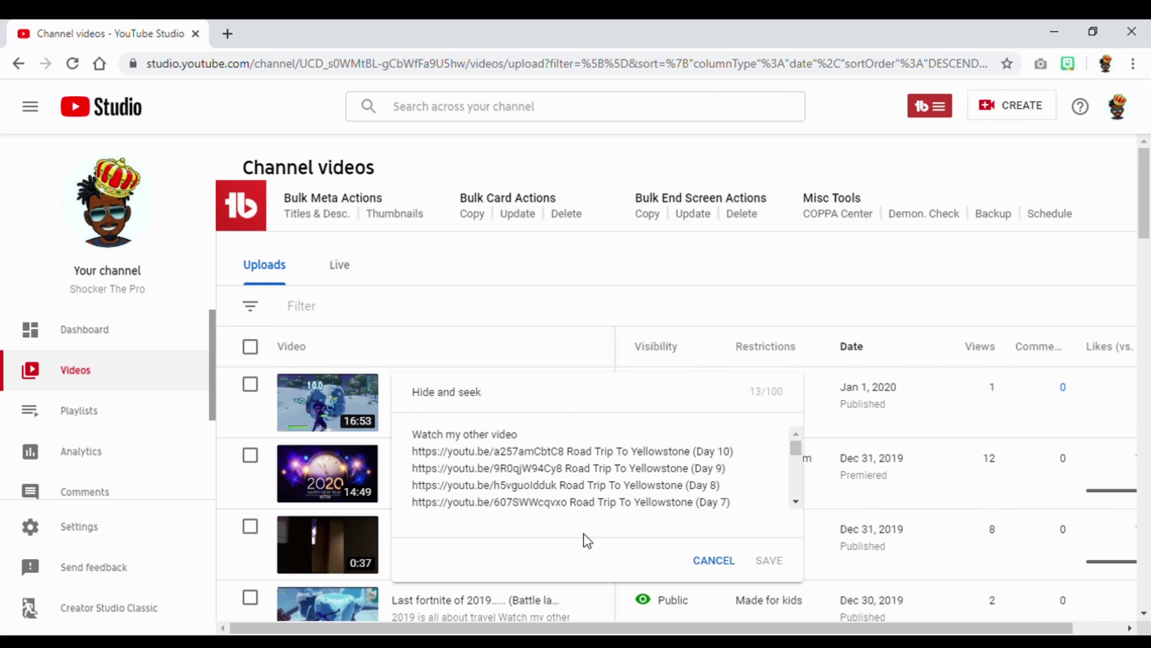
click(725, 565)
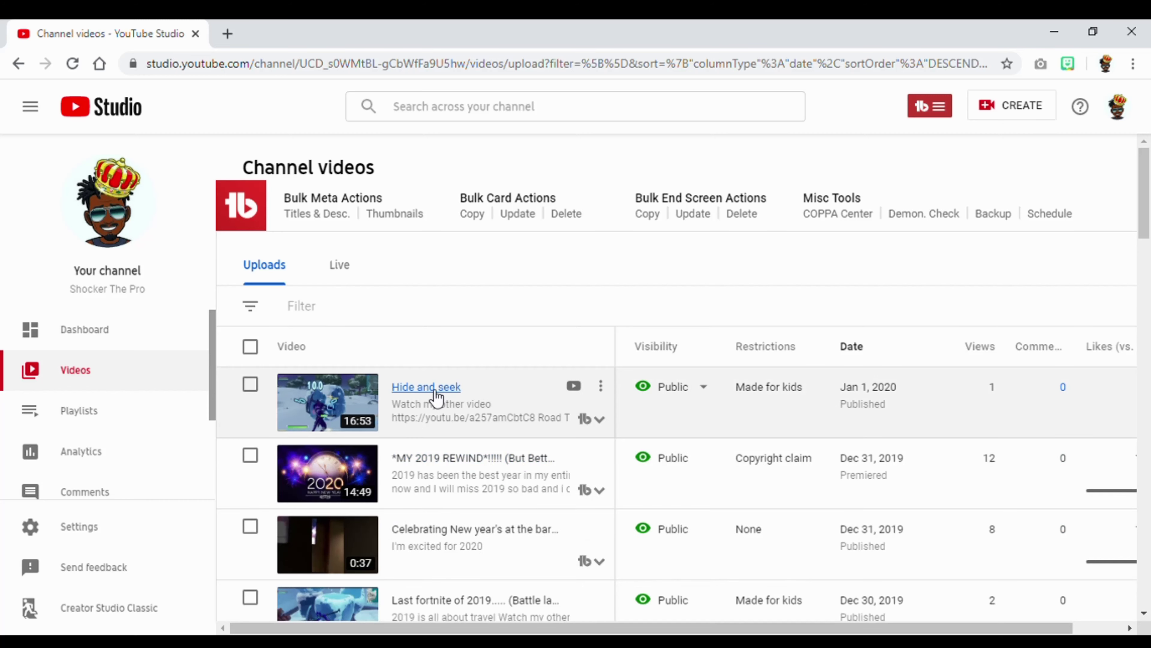
Open Hide and seek's Video details, review Thumbnail, Audience and Tags, and save
click(426, 387)
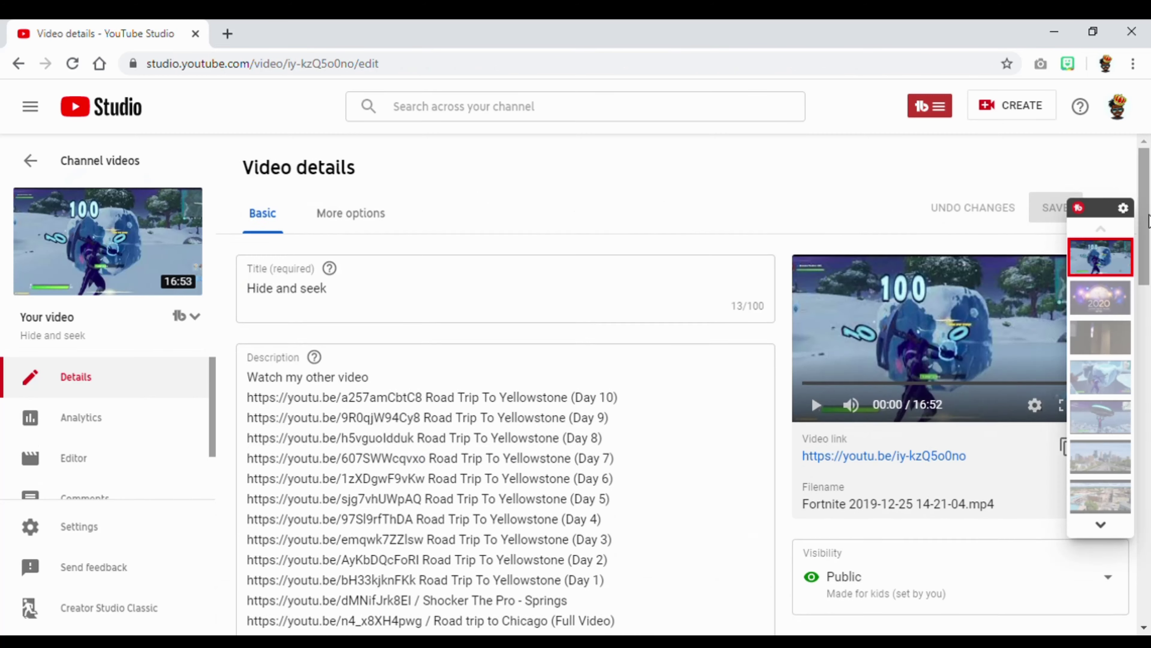
scroll(1149, 428, down, 10)
scroll(1149, 427, down, 2)
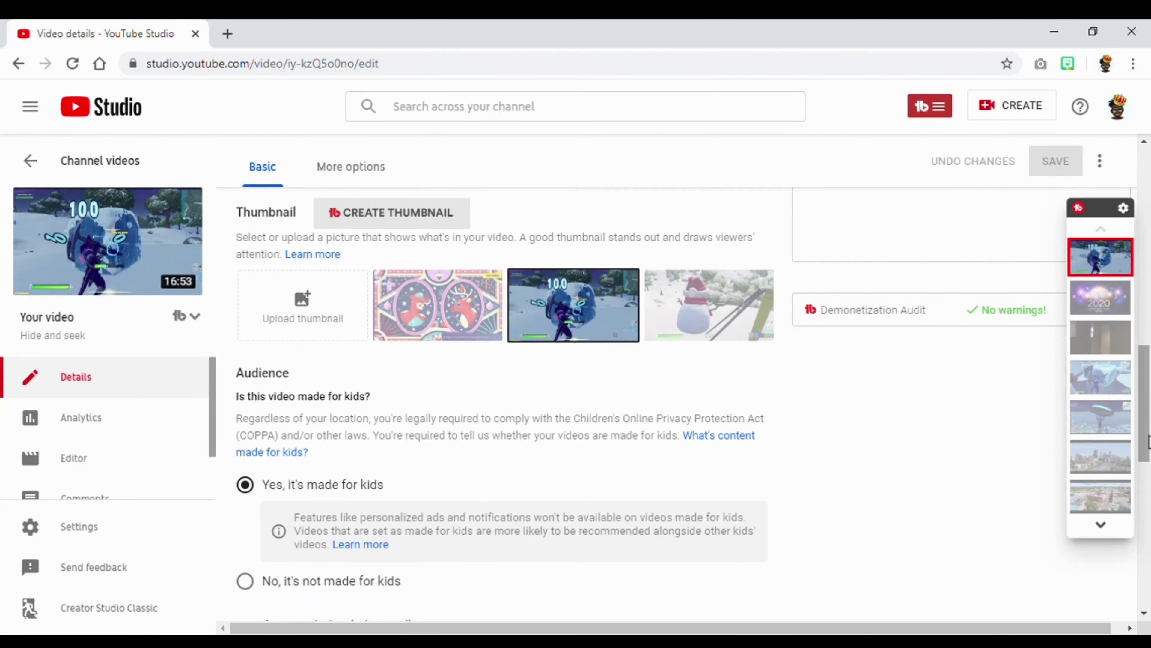
scroll(457, 478, down, 10)
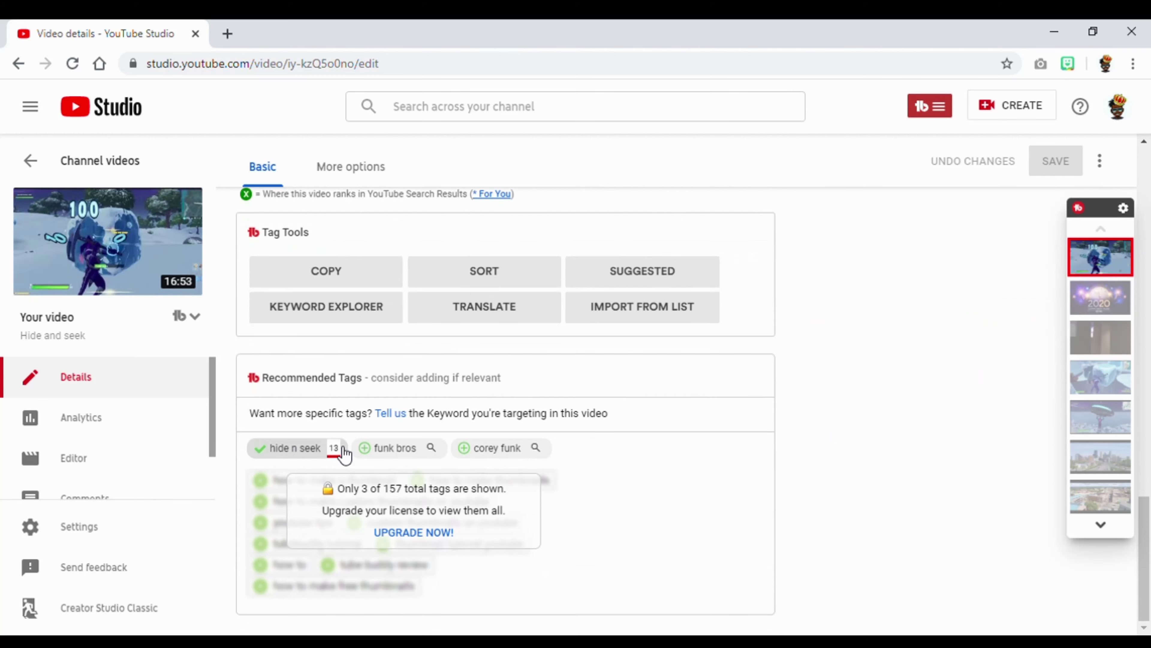
scroll(344, 454, up, 15)
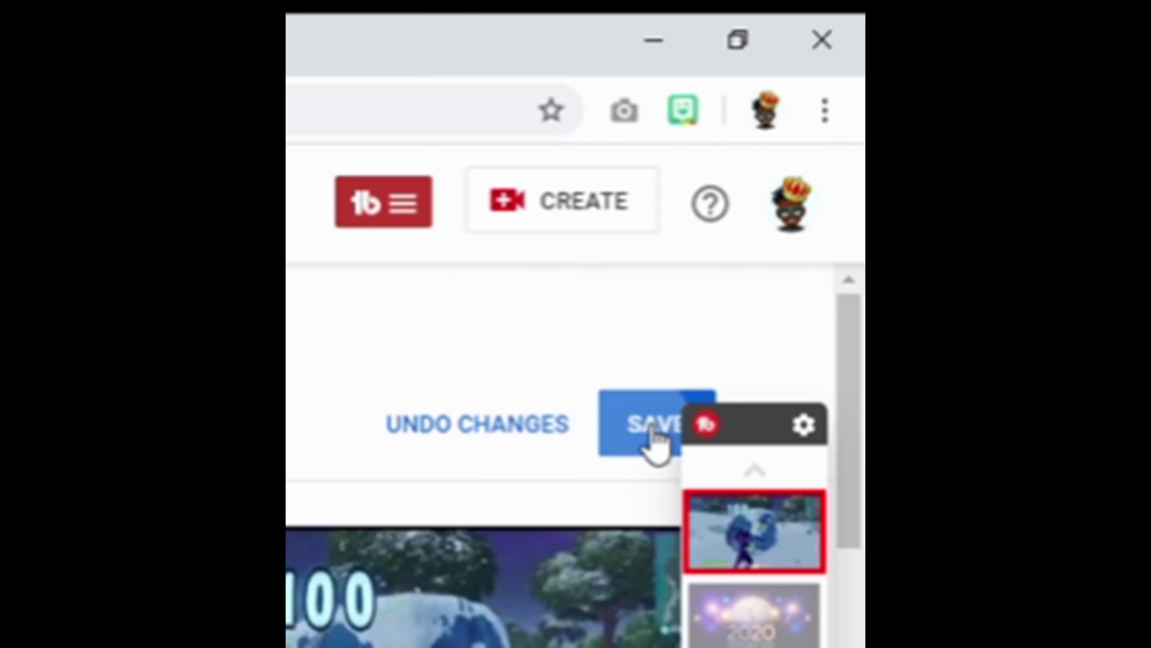
click(1048, 209)
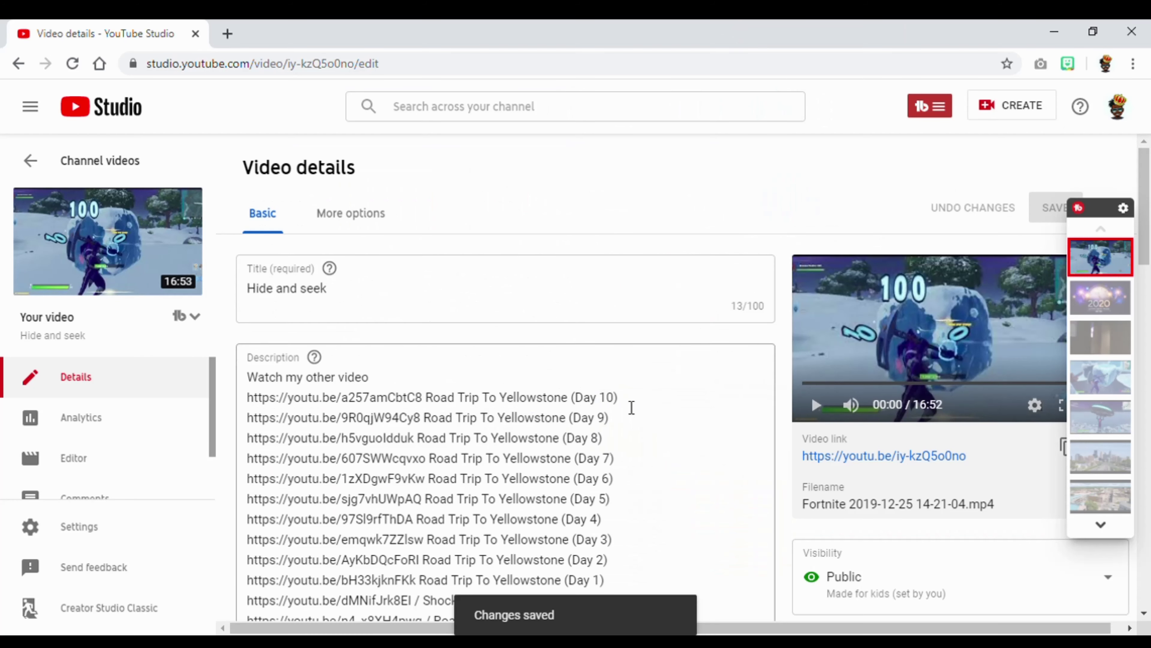